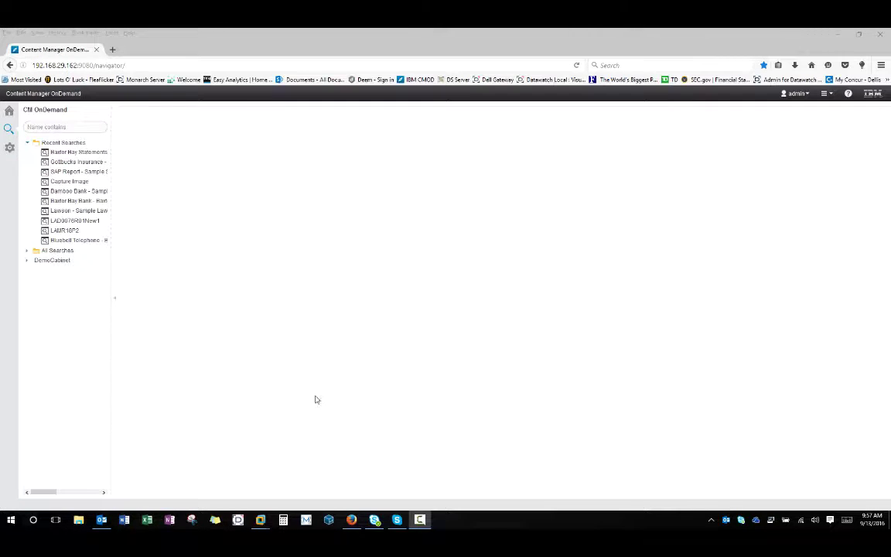
# Run the Baxter Bay Statements search and open the first five results, Smith Cyclery Co through Terry's Sports, in Datawatch Report Mining Server.
pyautogui.click(81, 153)
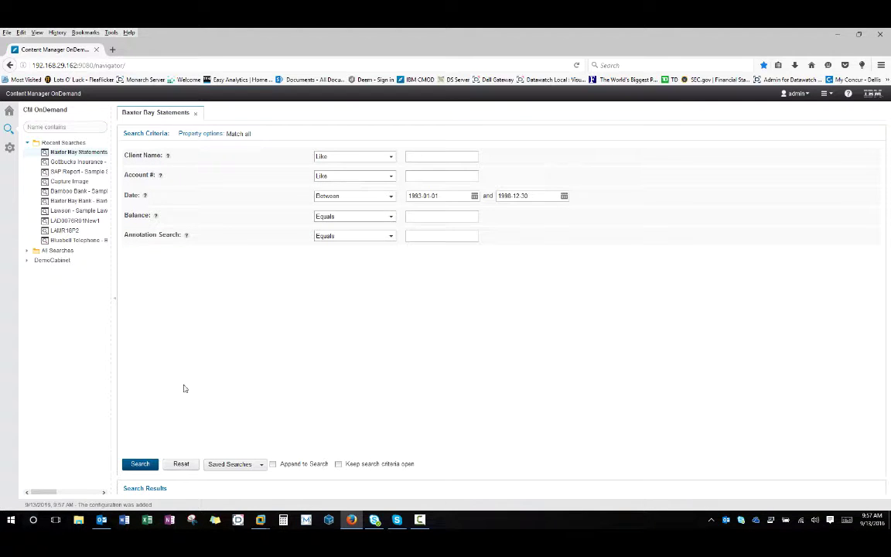
pyautogui.click(140, 464)
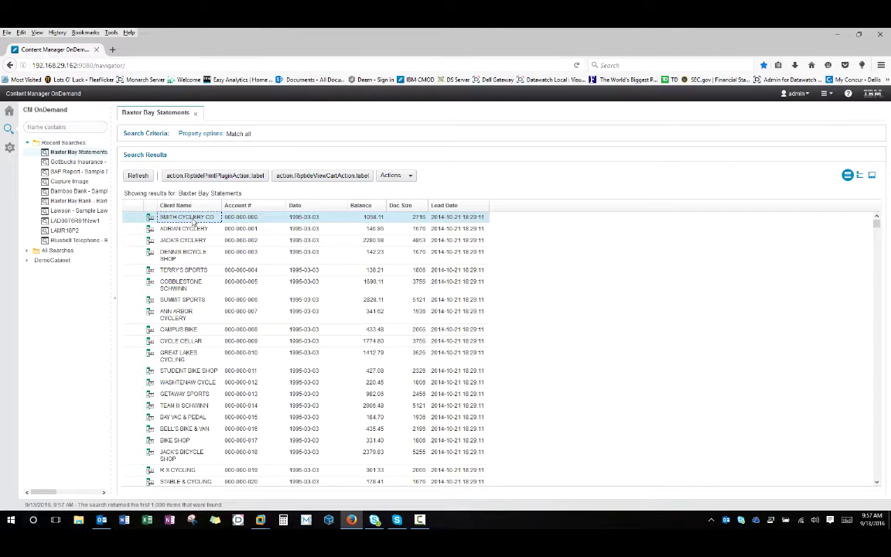
pyautogui.keyDown('shift'); pyautogui.click(198, 269); pyautogui.keyUp('shift')
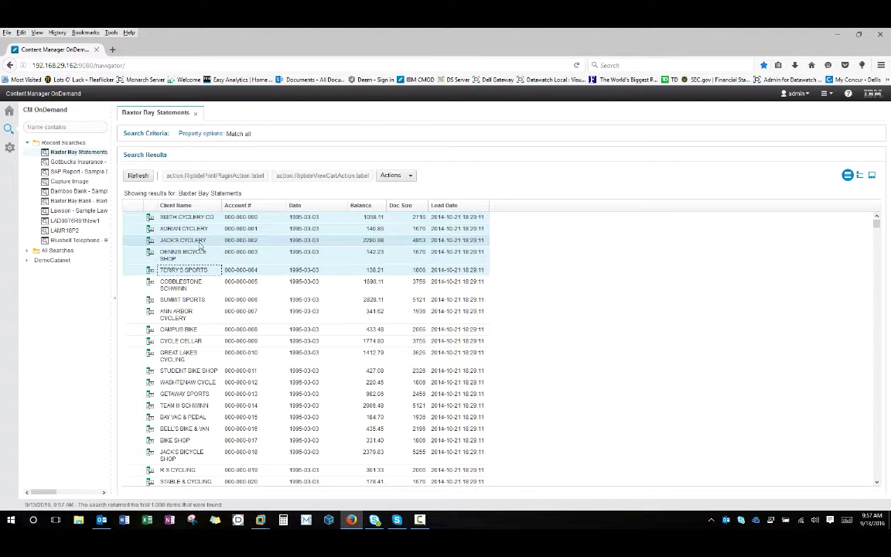
pyautogui.rightClick(198, 245)
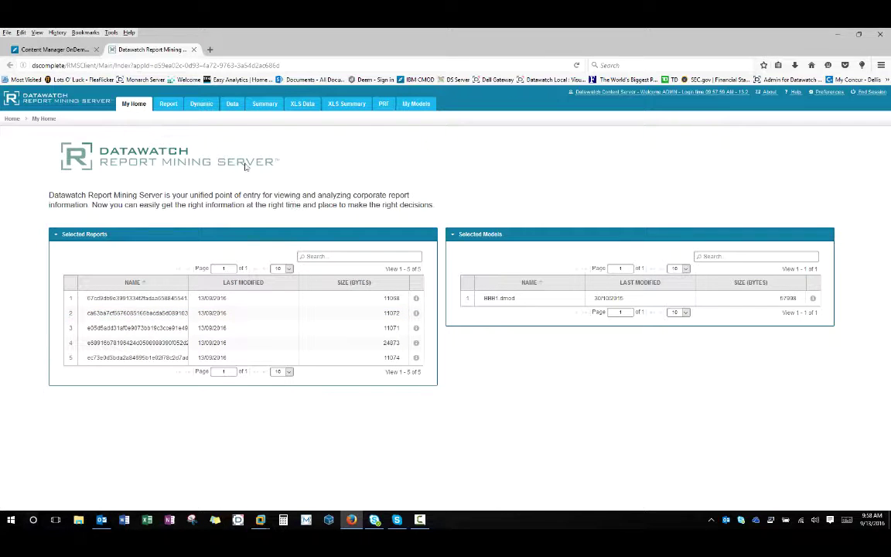
# Show the selected reports in the dynamic data view and group the rows by State.
pyautogui.click(201, 103)
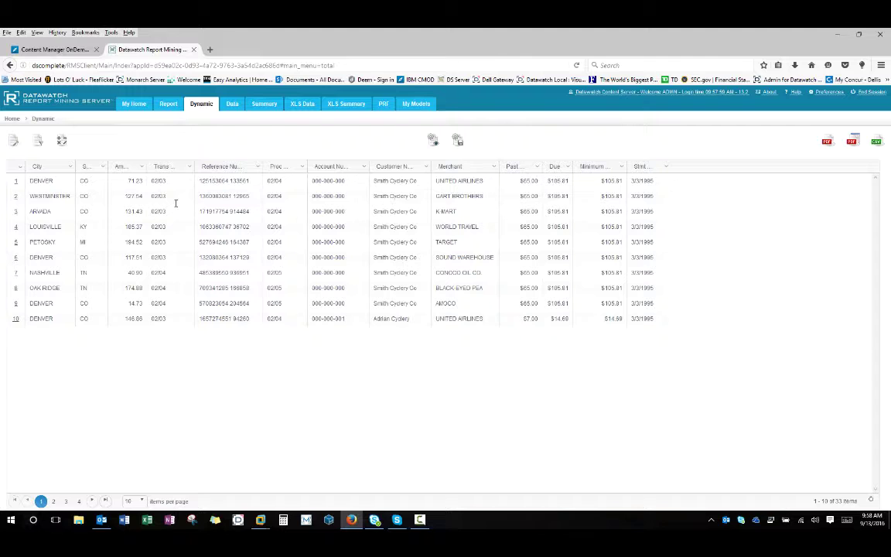
pyautogui.click(82, 150)
pyautogui.moveTo(95, 166); pyautogui.dragTo(94, 167)
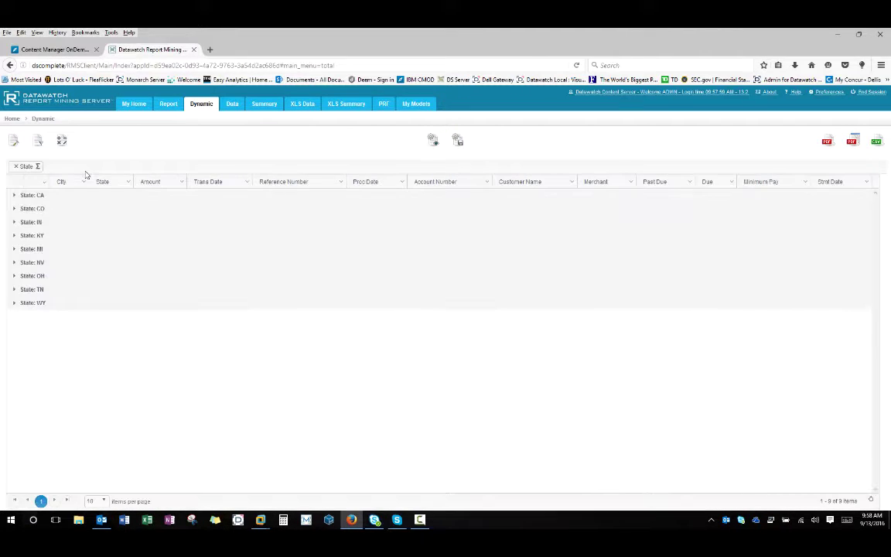
# Add Amount to the grouping and aggregate it with the Sum function.
pyautogui.moveTo(158, 182); pyautogui.dragTo(104, 168)
pyautogui.click(83, 166)
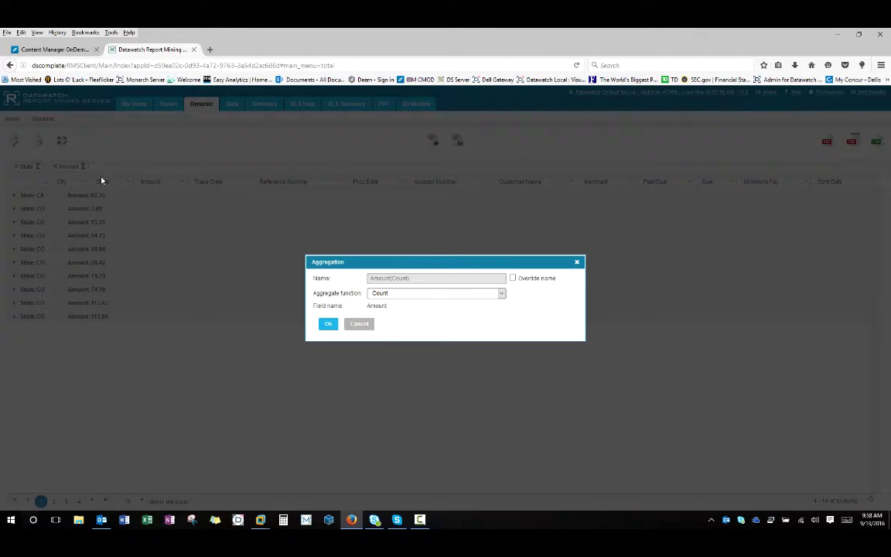
pyautogui.click(406, 293)
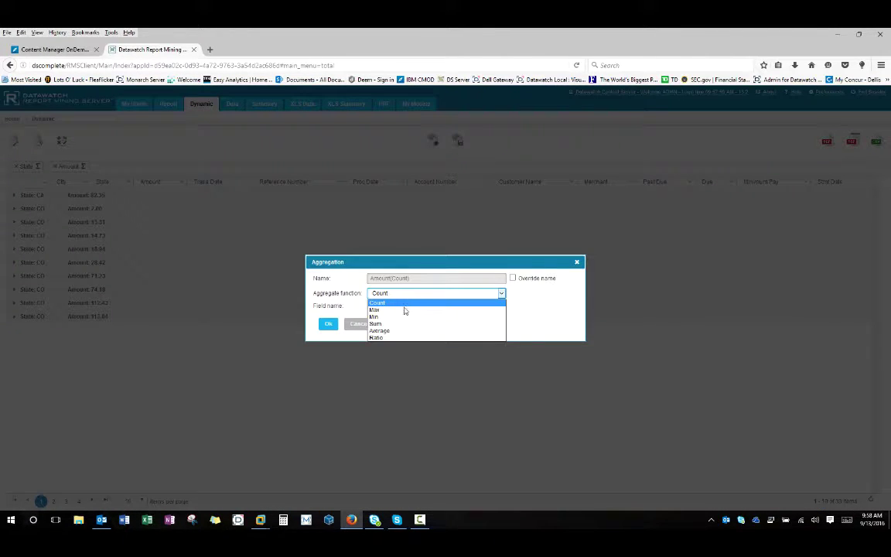
pyautogui.click(402, 325)
pyautogui.click(328, 323)
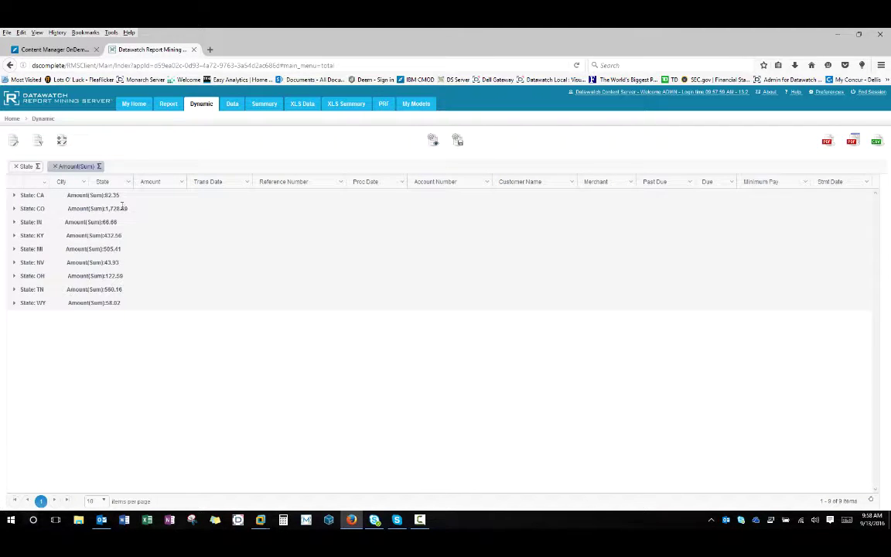
# Expand the CO group and view the source statement behind its sixth transaction, then close the report window.
pyautogui.click(14, 208)
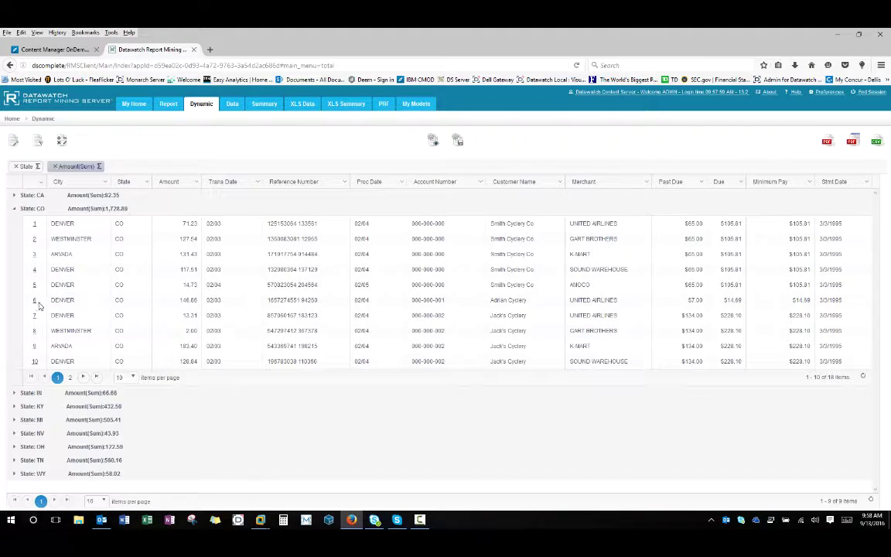
pyautogui.click(35, 302)
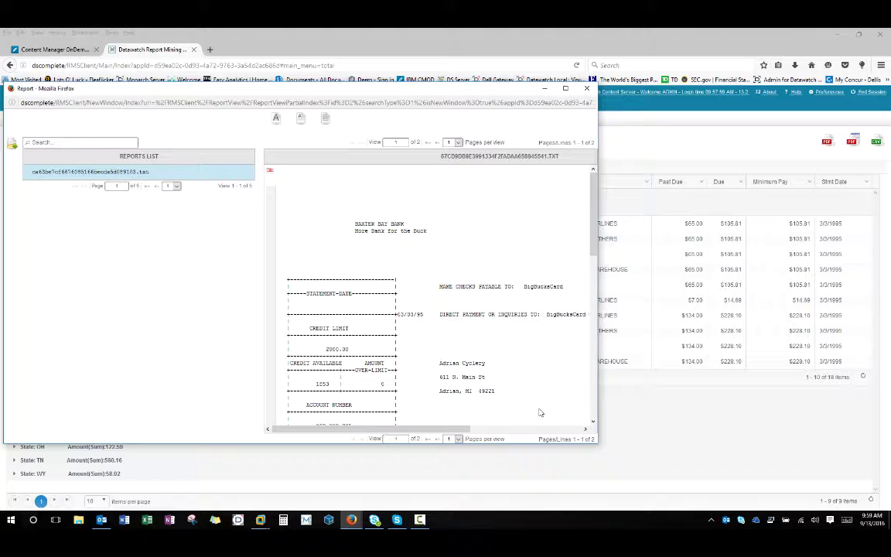
pyautogui.scroll(-5, 464, 386)
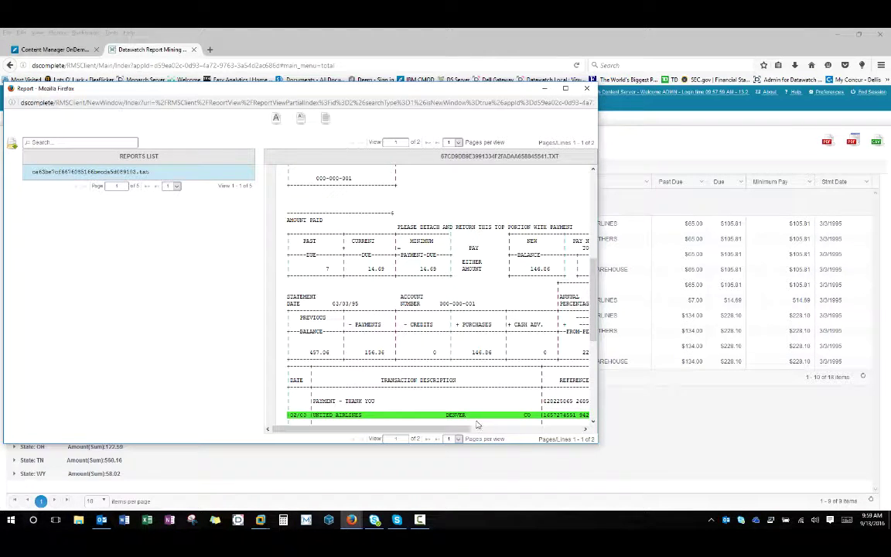
pyautogui.click(586, 89)
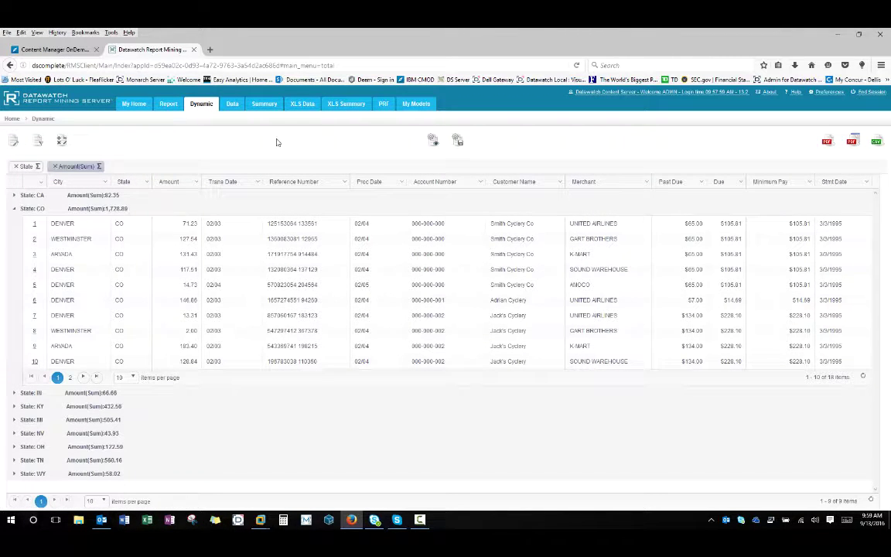
# Export the report data as an XLS table and open the file with Datawatch Data Prep Studio.
pyautogui.click(303, 106)
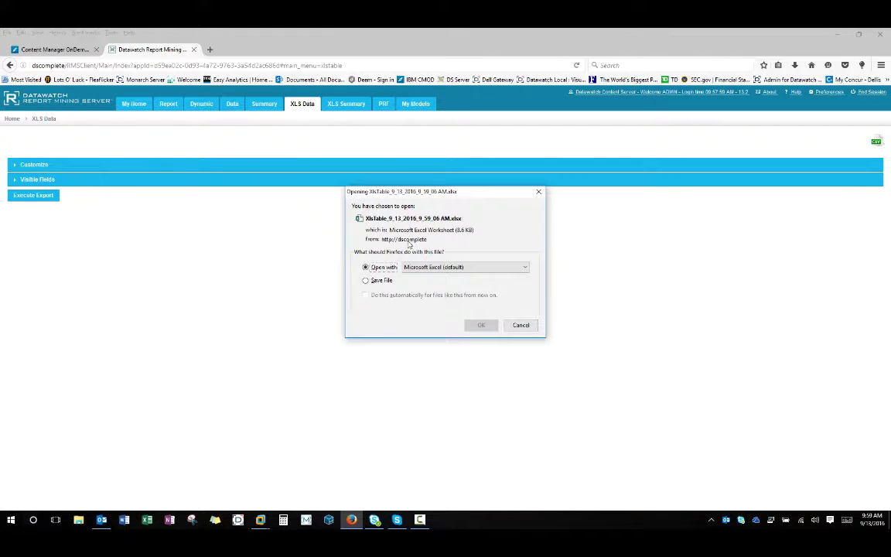
pyautogui.click(434, 268)
pyautogui.click(433, 290)
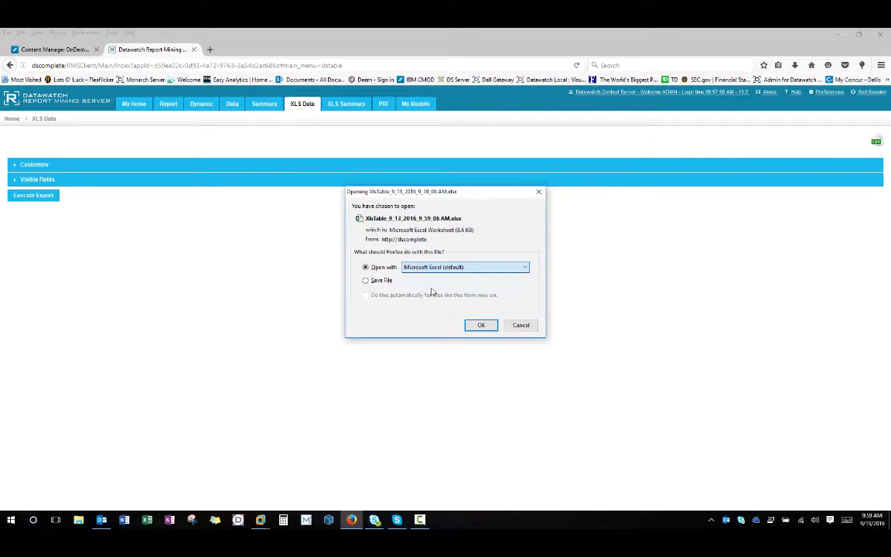
pyautogui.click(423, 278)
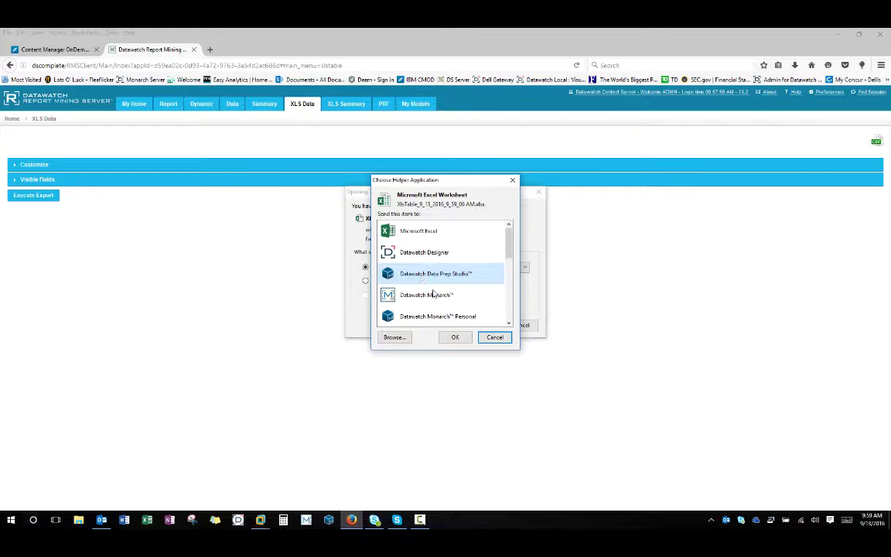
pyautogui.click(455, 337)
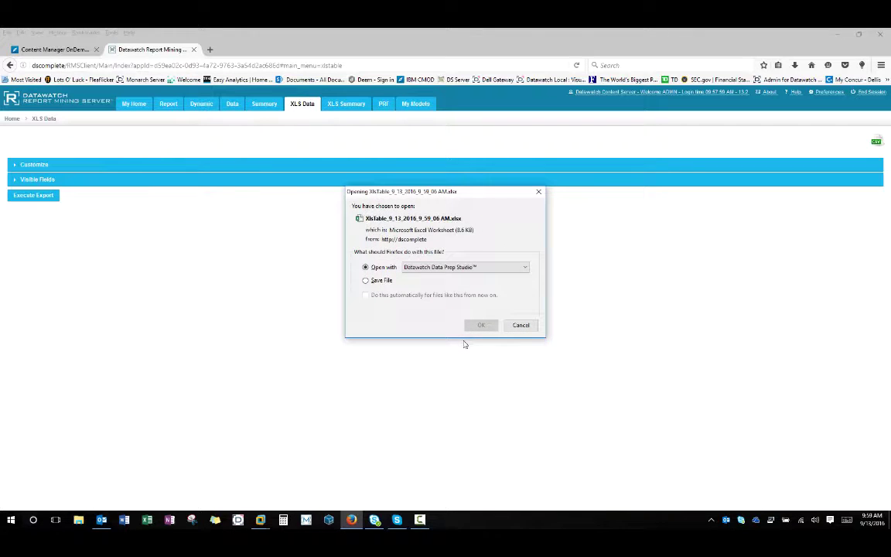
pyautogui.click(481, 324)
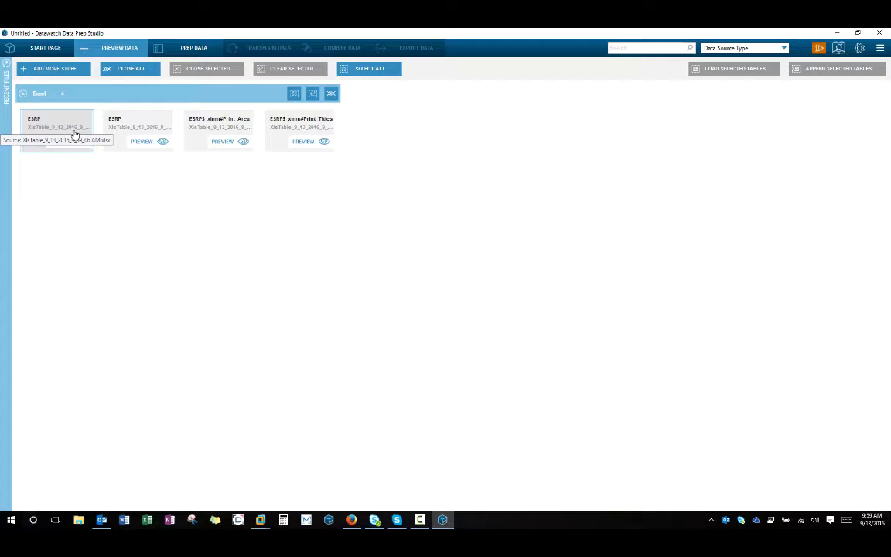
# Preview the first ESRP table and load it for data preparation.
pyautogui.click(74, 142)
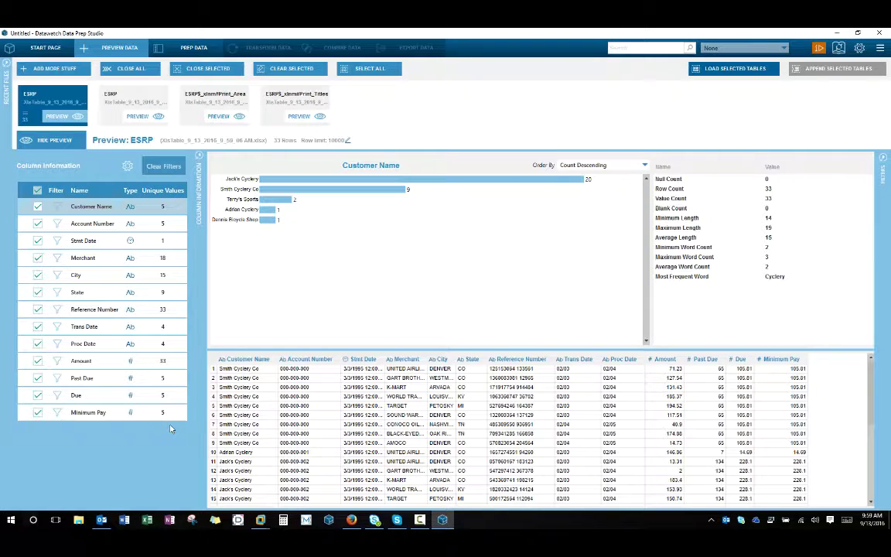
pyautogui.click(723, 68)
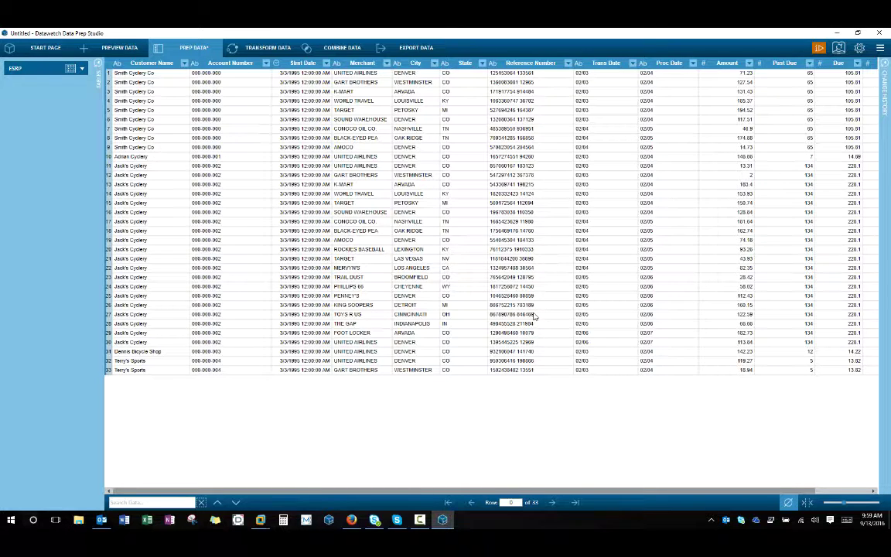
# Format the Stmt Date column as Short Date.
pyautogui.rightClick(282, 117)
pyautogui.click(221, 175)
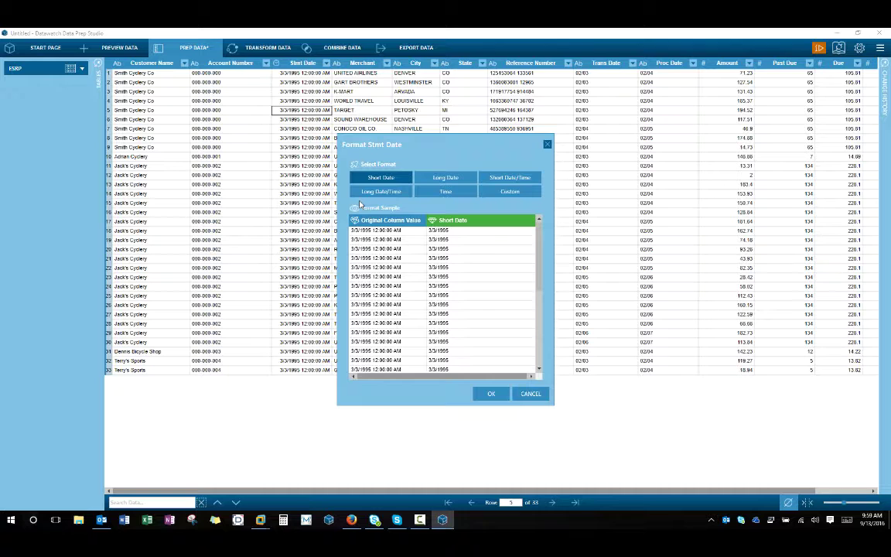
pyautogui.click(490, 394)
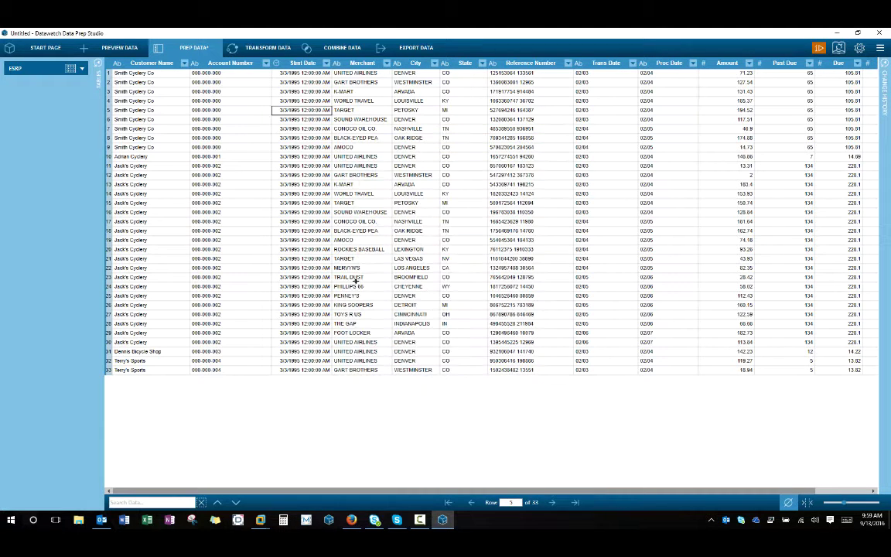
# Split the Account Number column from the left at the "-" delimiter into three columns, keeping the original column.
pyautogui.click(224, 221)
pyautogui.rightClick(224, 221)
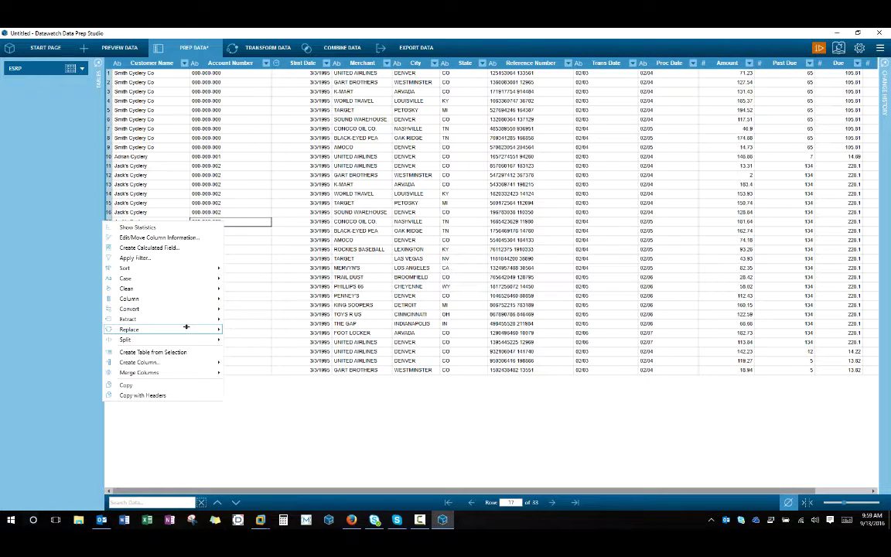
pyautogui.moveTo(194, 335)
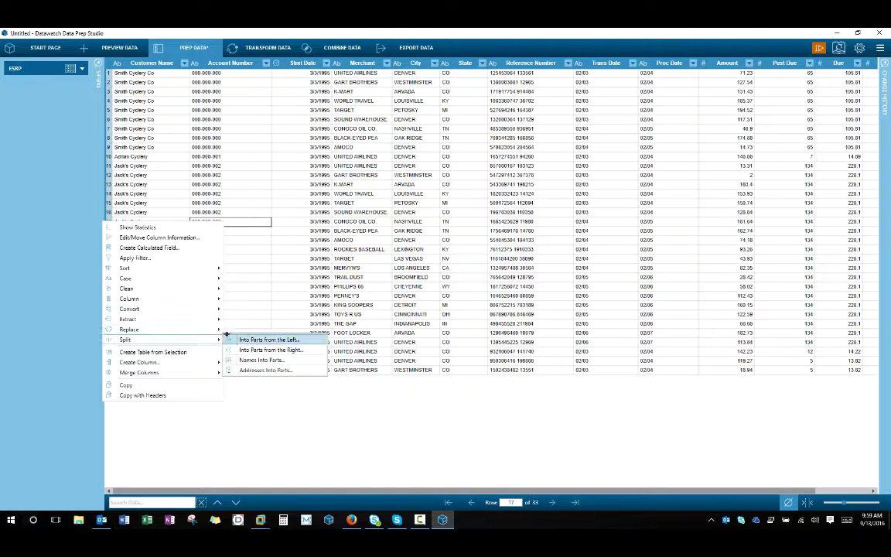
pyautogui.click(231, 335)
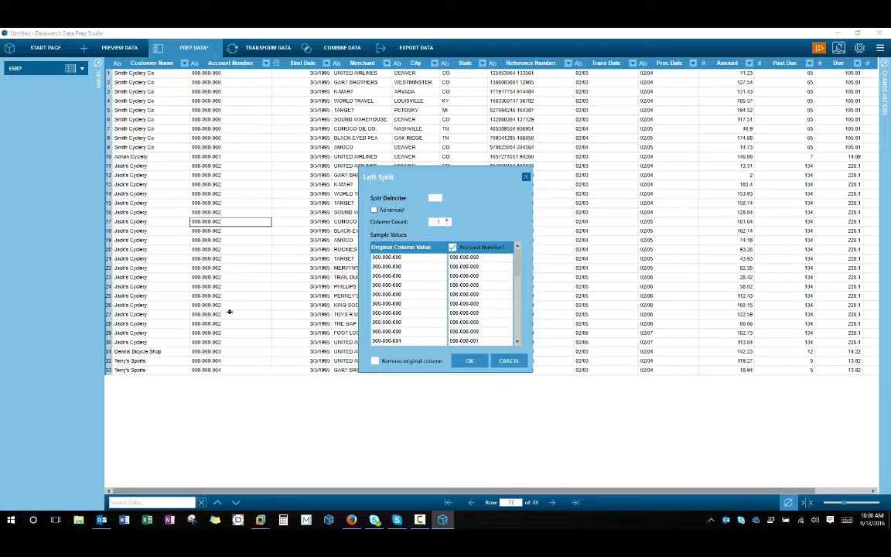
pyautogui.write('3')
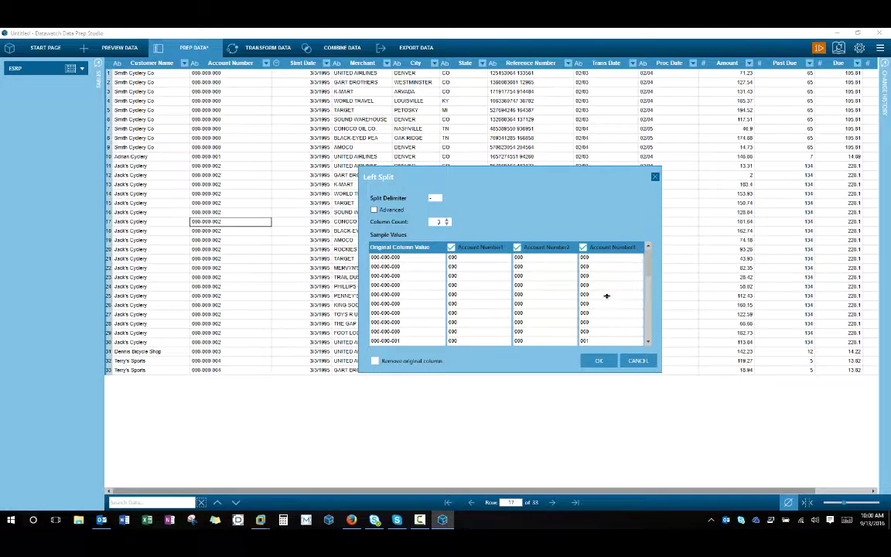
pyautogui.click(598, 361)
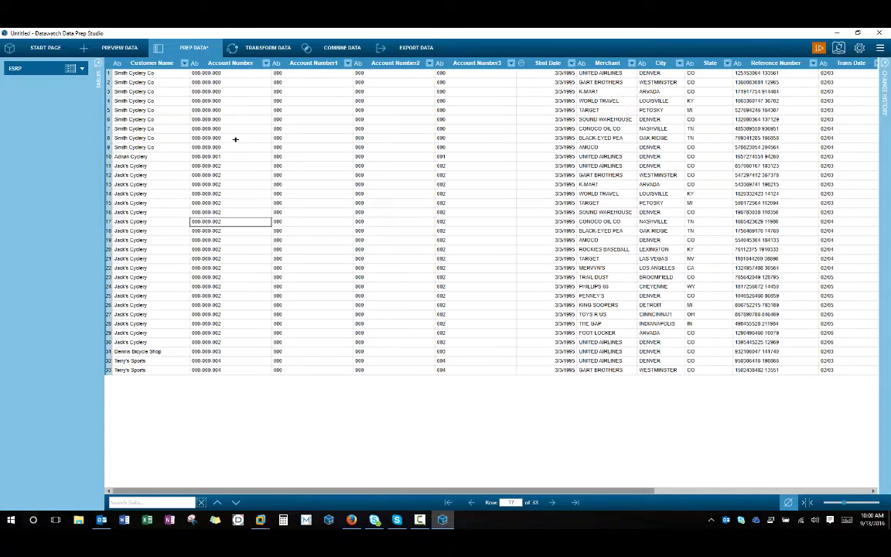
# Examine the data source types that can be added, cancel without adding one, and return to the prepared ESRP table.
pyautogui.click(103, 48)
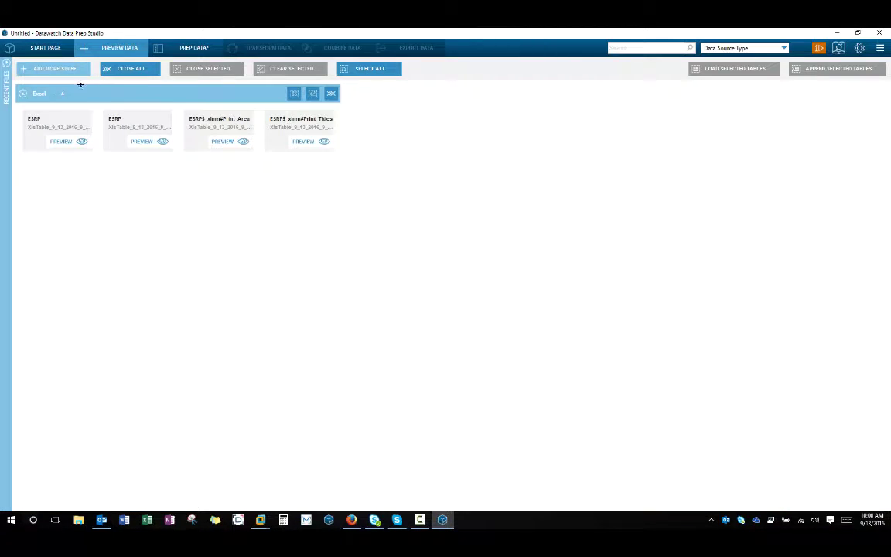
pyautogui.click(77, 71)
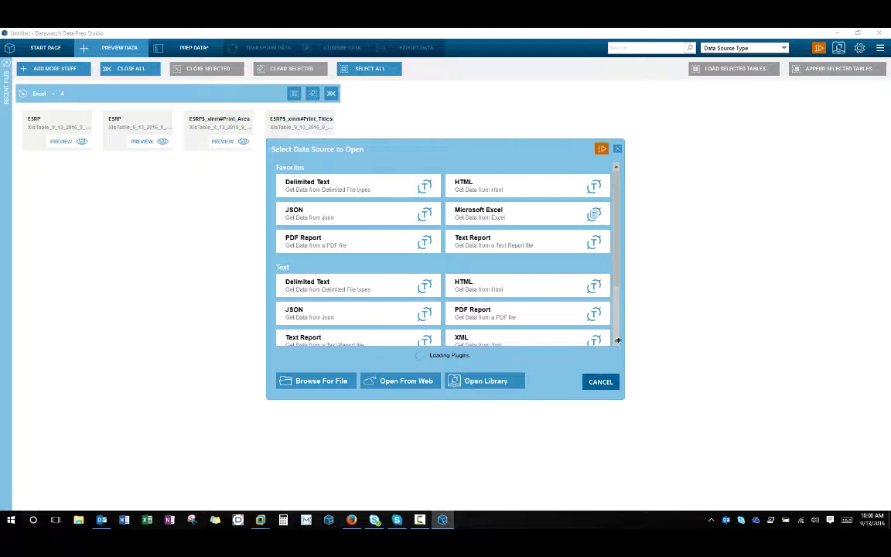
pyautogui.scroll(-5, 613, 328)
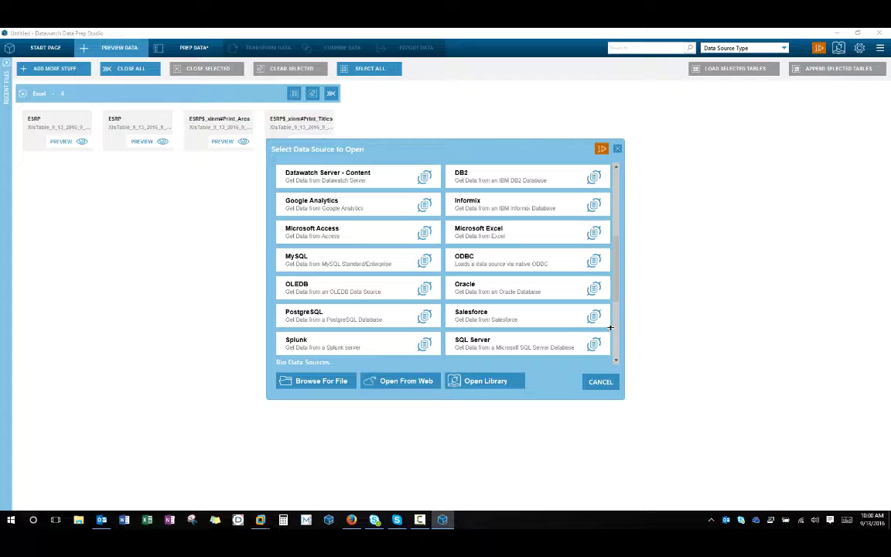
pyautogui.scroll(-3, 616, 333)
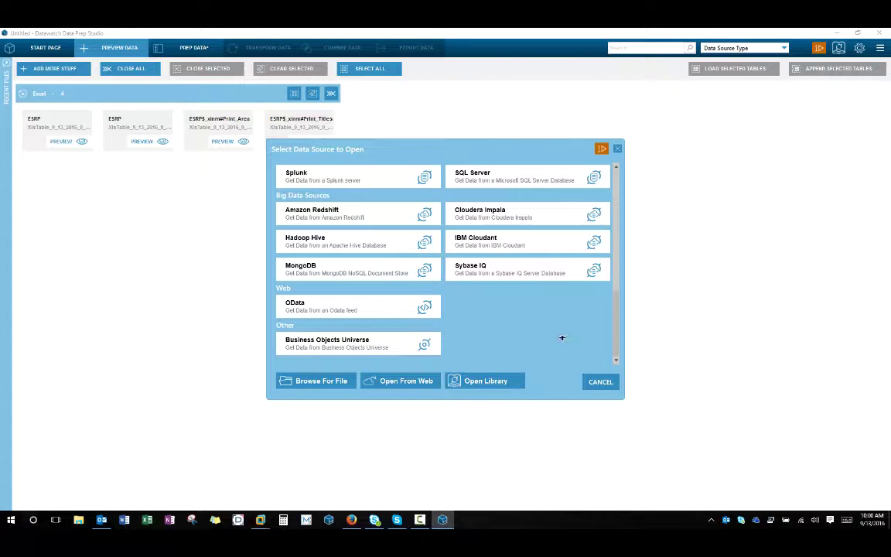
pyautogui.click(597, 380)
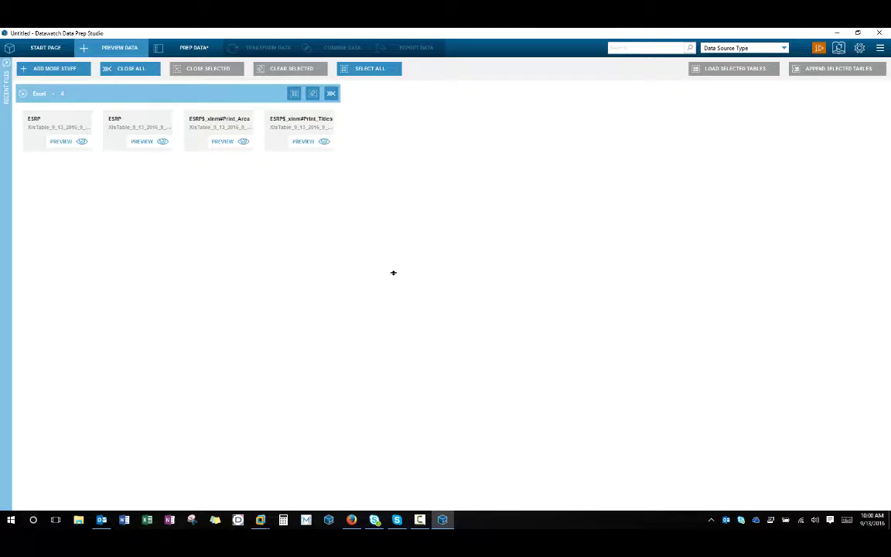
pyautogui.click(200, 51)
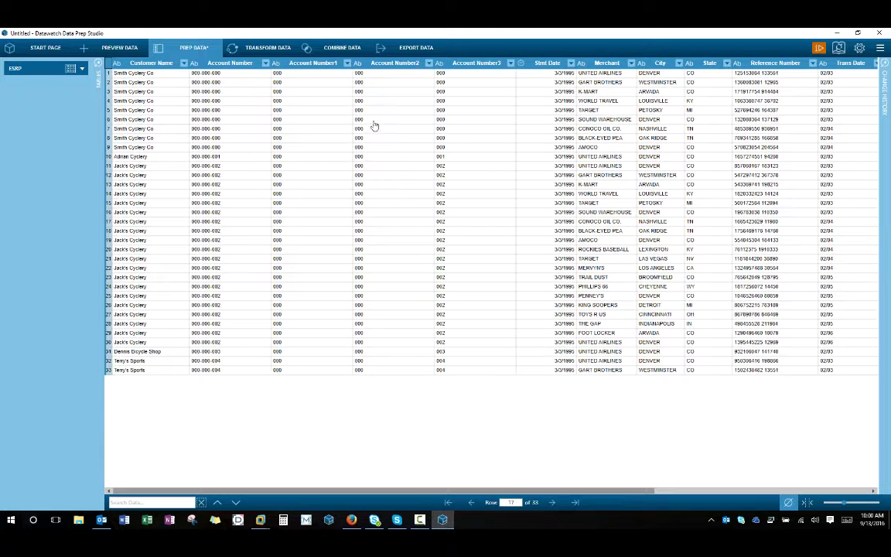
# Review the export types offered for the prepared data and cancel without exporting.
pyautogui.click(416, 47)
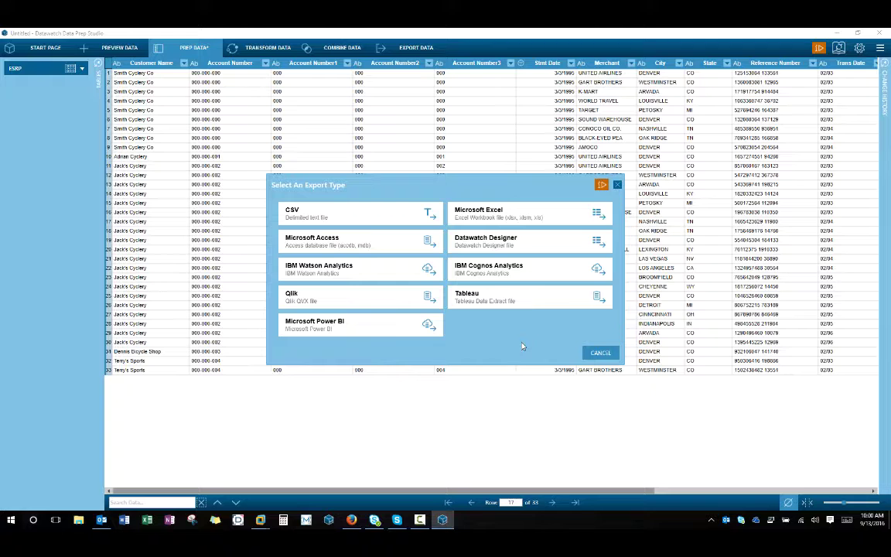
pyautogui.click(597, 354)
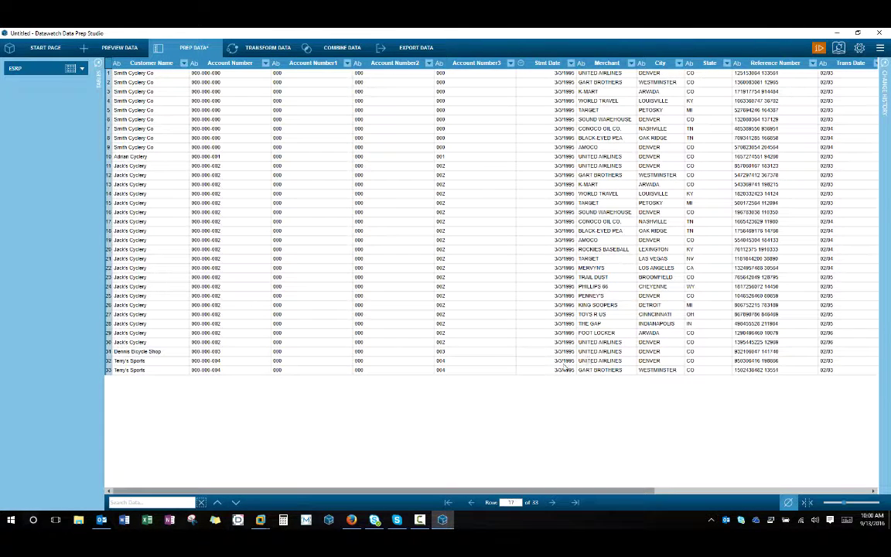
# Switch to the browser and return to the Baxter Bay Statements search results in Content Manager OnDemand.
pyautogui.hotkey('alt', 'Tab')
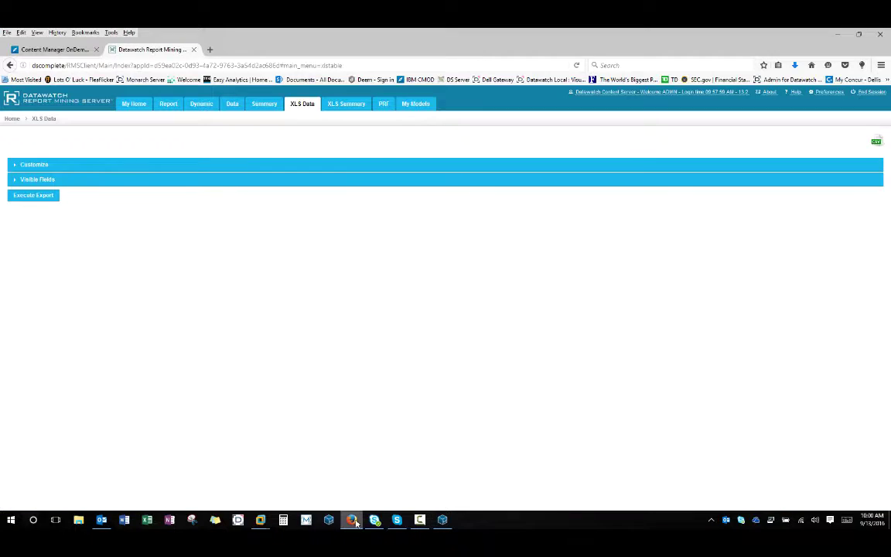
pyautogui.click(48, 51)
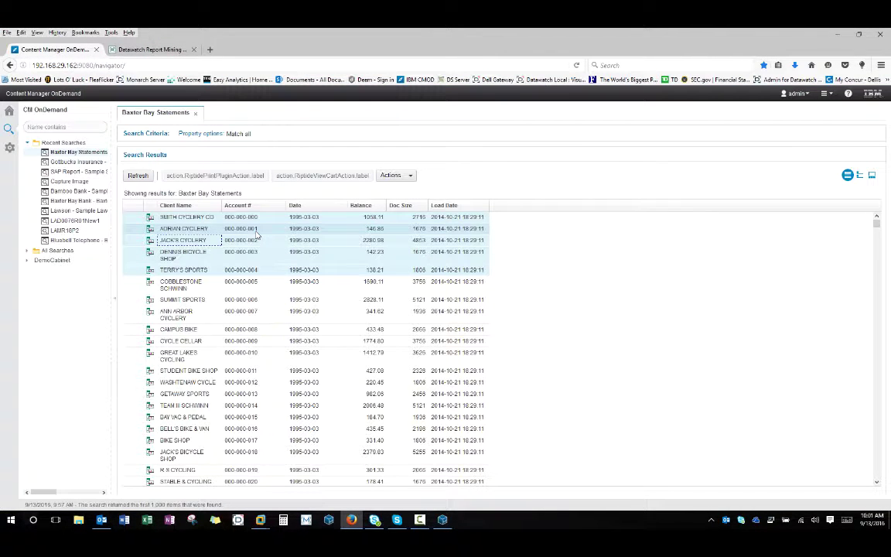